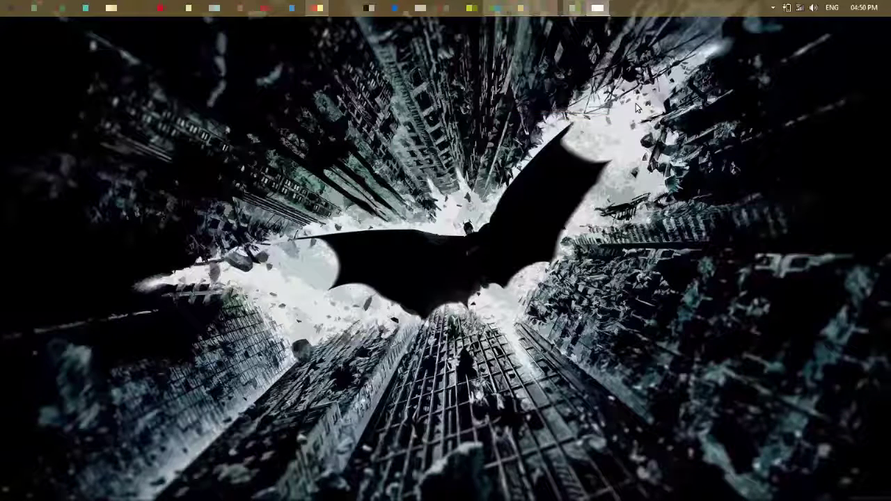
Step: Put the Traffic Booster clip on Track 1 and preview it, pausing about 11 seconds in
click(574, 9)
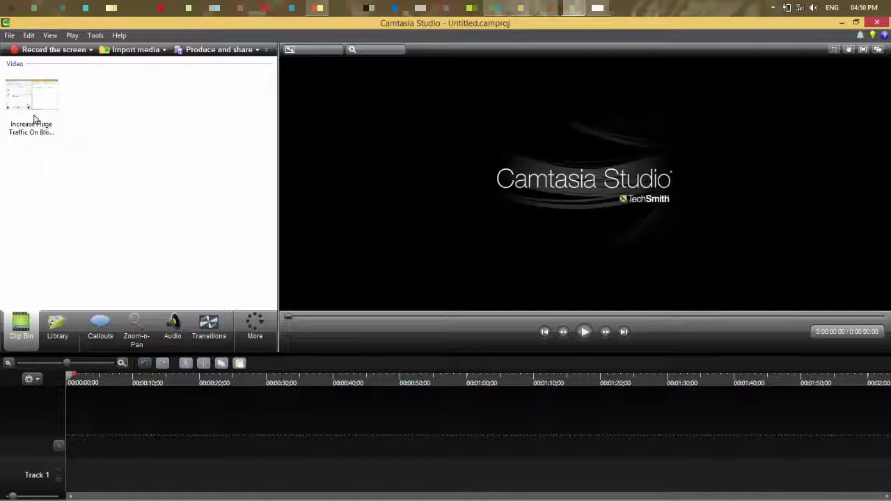
drag(33, 106, 127, 461)
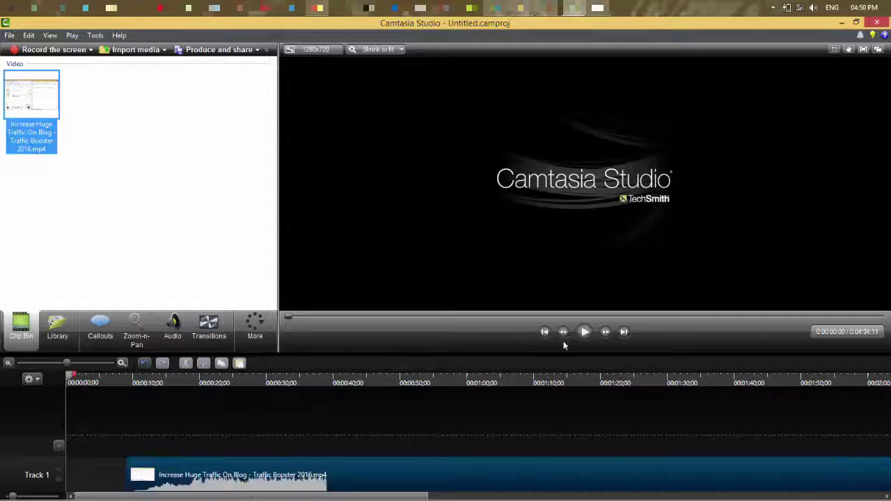
click(585, 331)
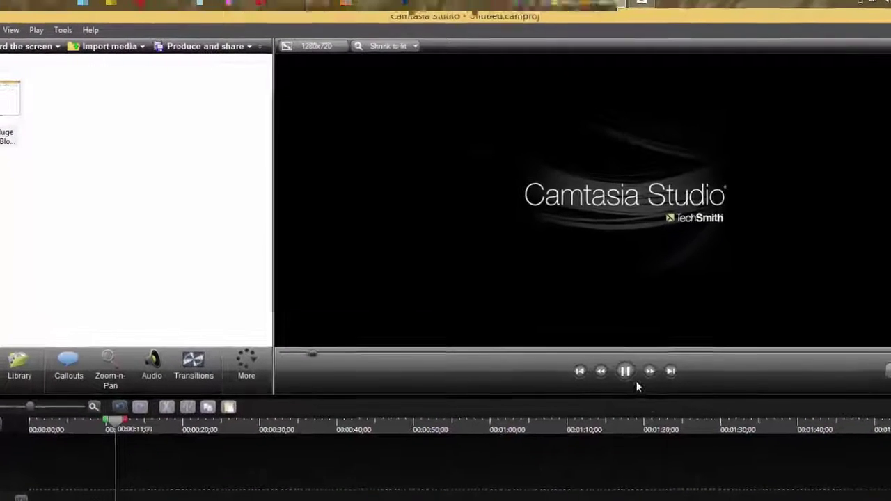
click(627, 373)
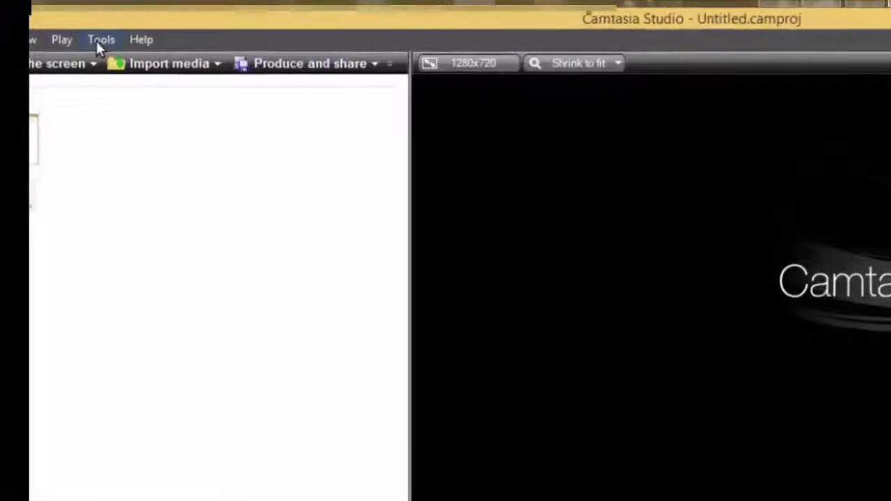
Step: Uncheck 'Use GPU acceleration if available' on the Program tab of Tools > Options
click(73, 33)
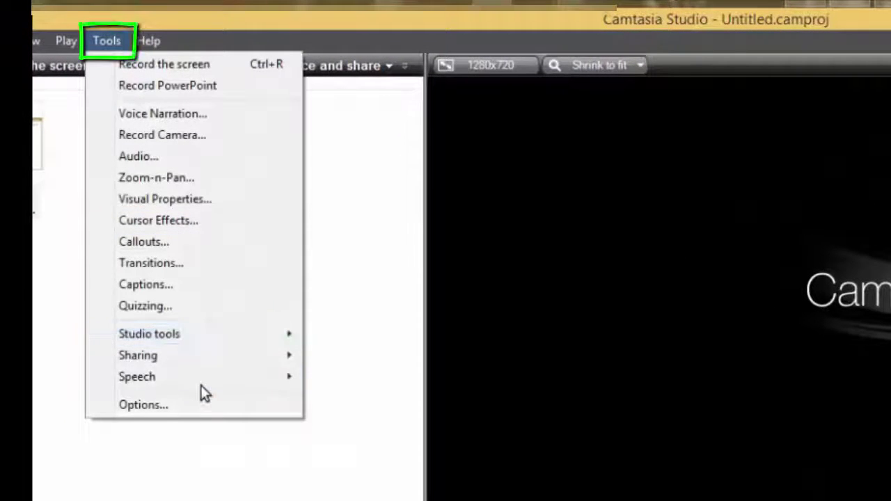
click(96, 41)
click(96, 43)
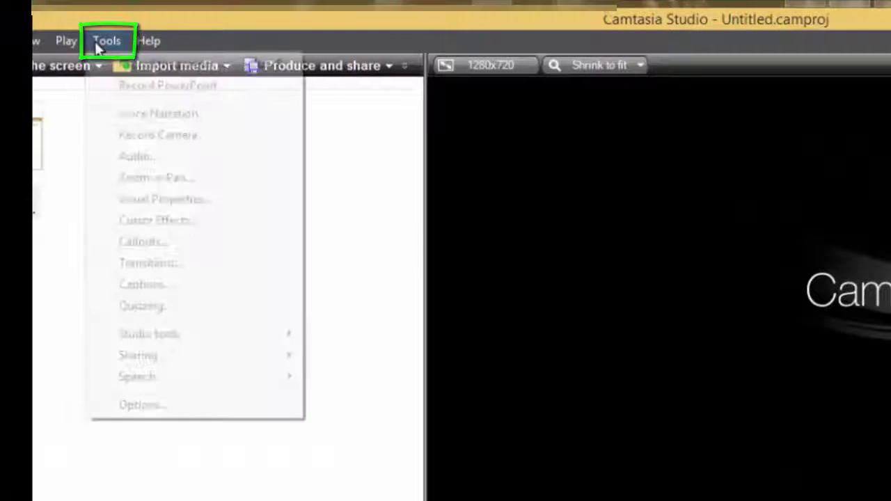
click(179, 412)
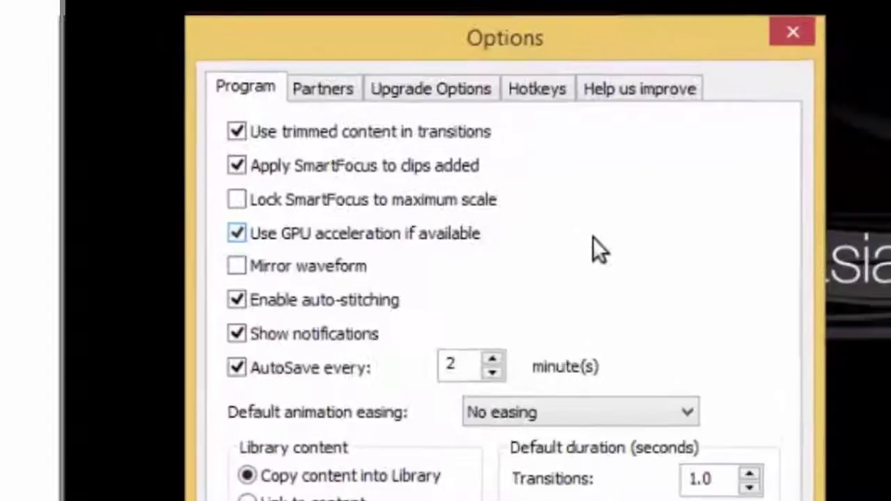
click(426, 270)
click(194, 210)
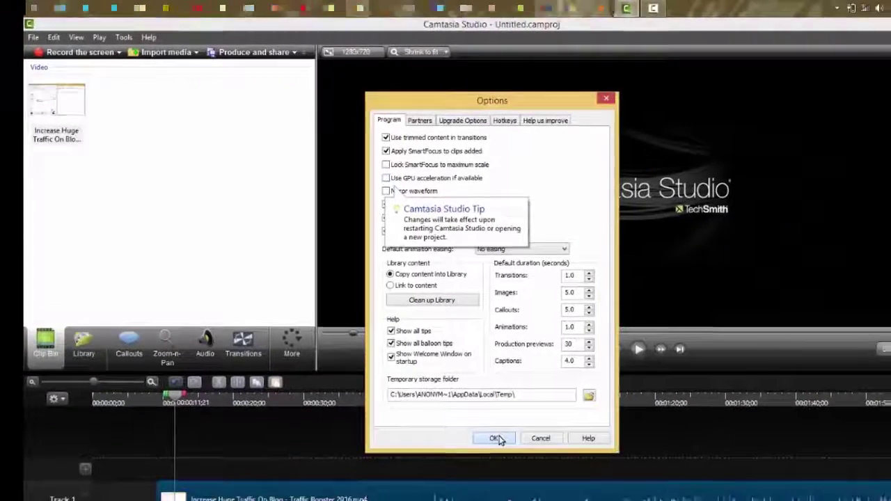
Step: Confirm the options and quit Camtasia Studio without saving the project
click(529, 470)
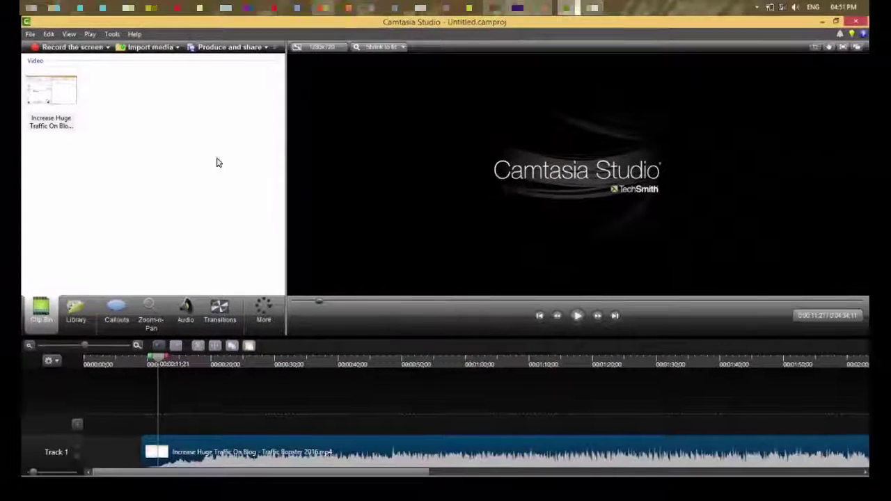
click(856, 25)
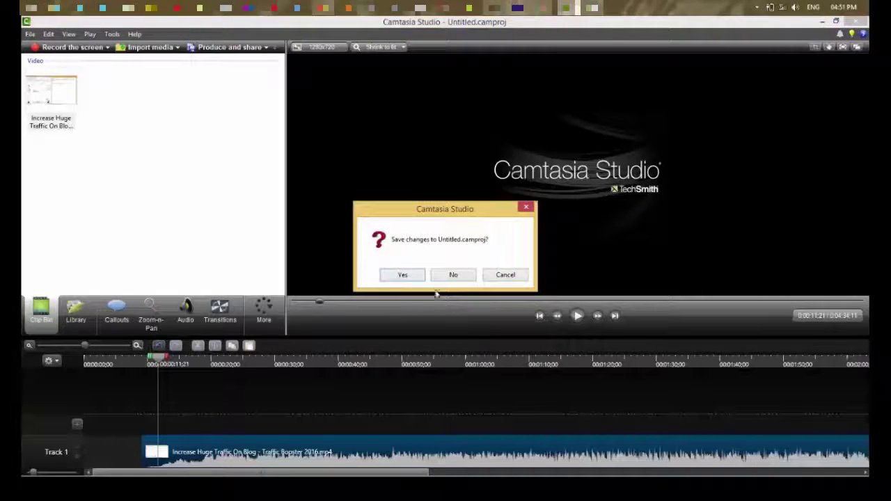
click(452, 275)
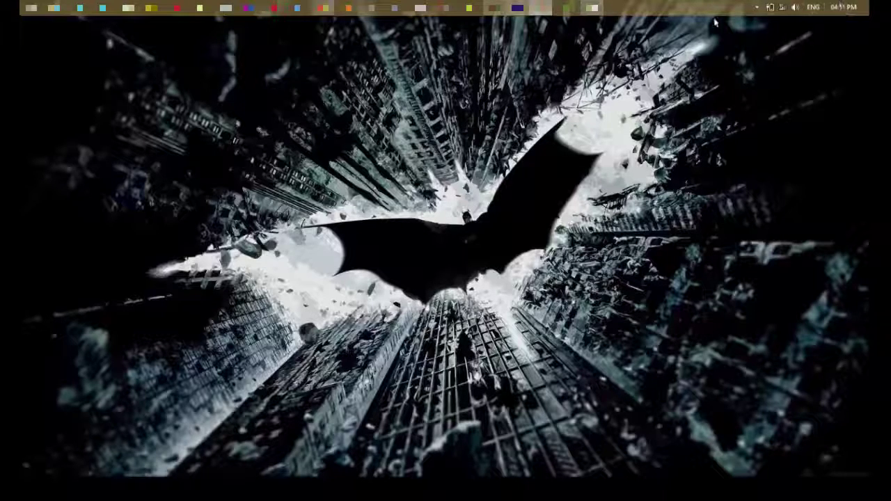
Step: Relaunch Camtasia Studio, refreshing the desktop while it loads
click(566, 7)
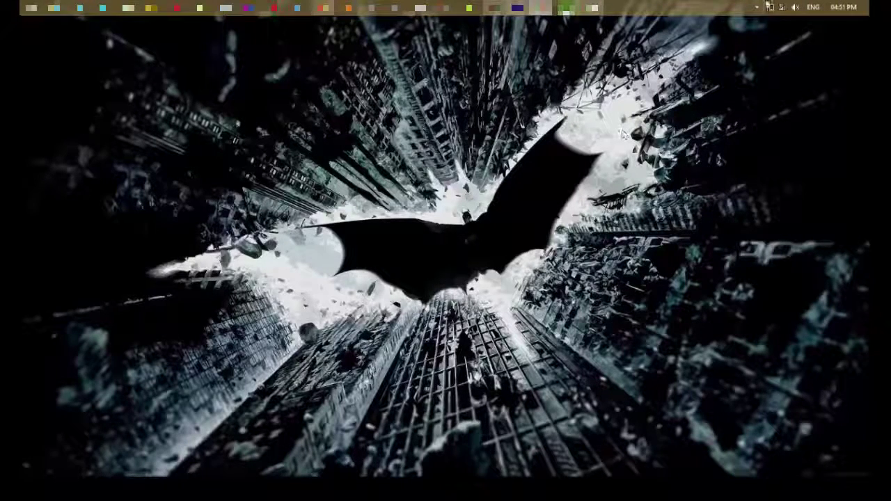
click(758, 7)
right_click(615, 130)
mouse_move(637, 125)
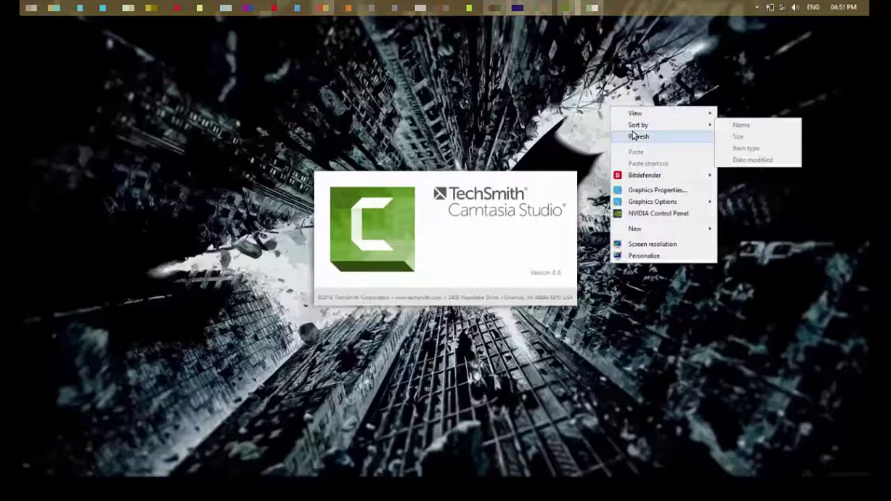
click(707, 142)
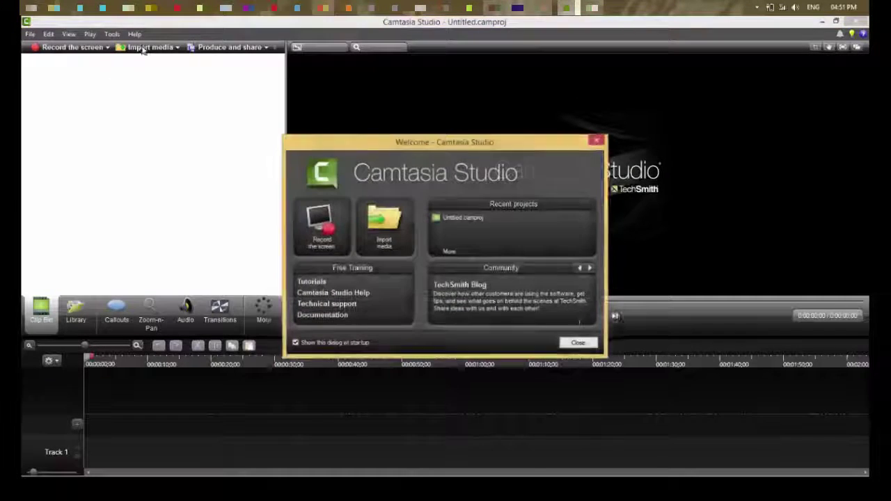
Step: Dismiss the Welcome screen and import the Traffic Booster mp4 into the Clip Bin
click(596, 140)
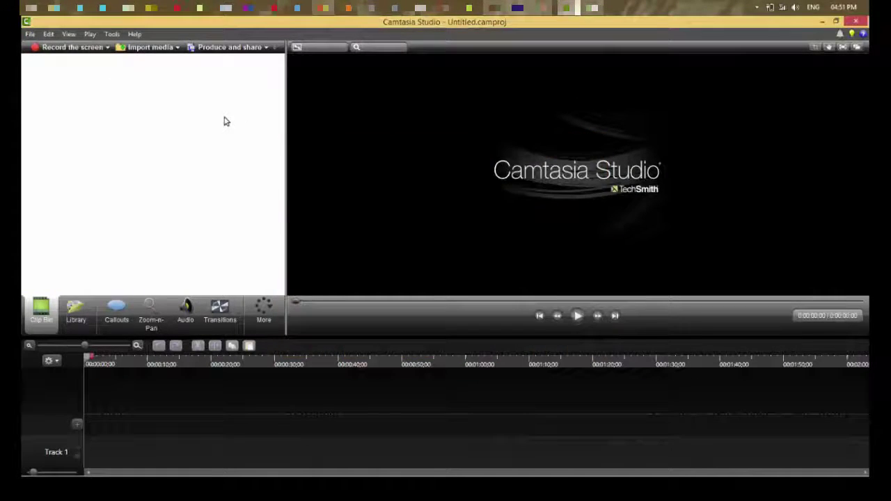
click(152, 48)
click(619, 174)
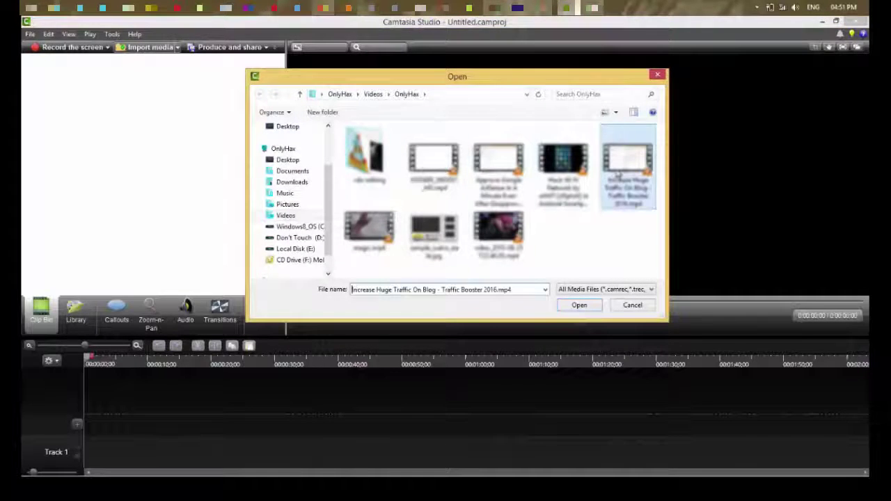
double_click(619, 174)
Step: Place the video on Track 1 and play the preview from about 0:09
click(55, 105)
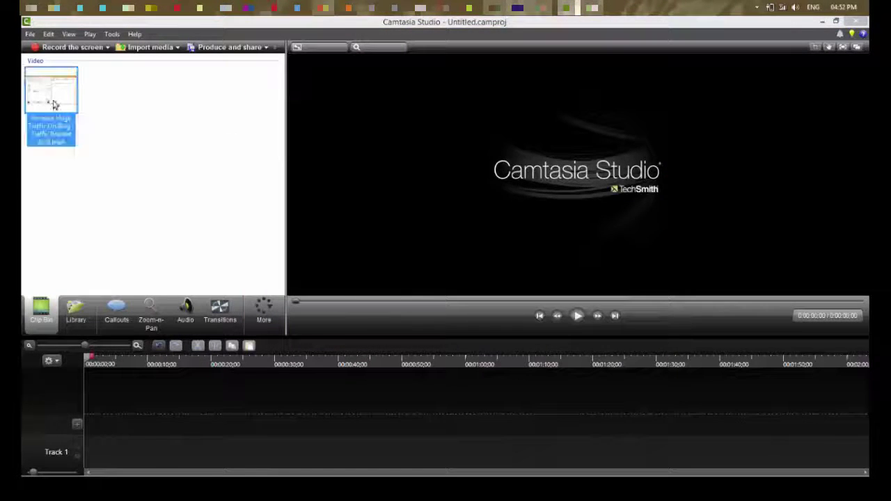
drag(55, 105, 147, 451)
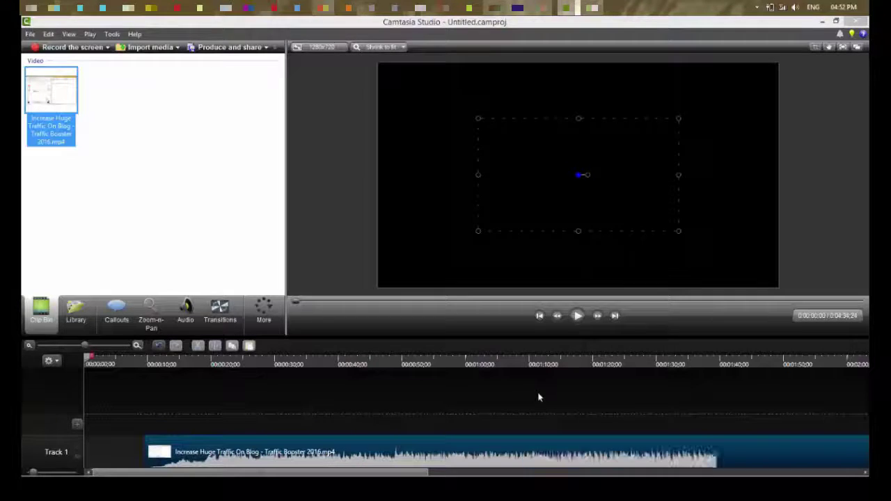
click(578, 317)
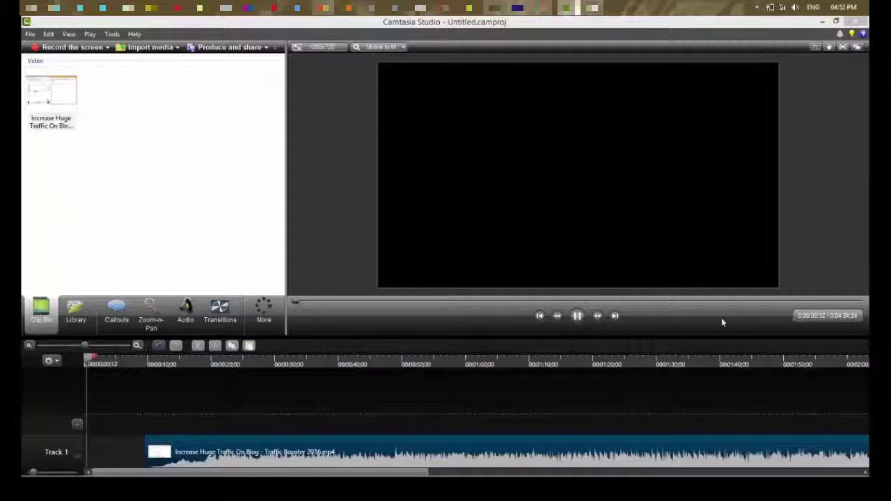
click(145, 364)
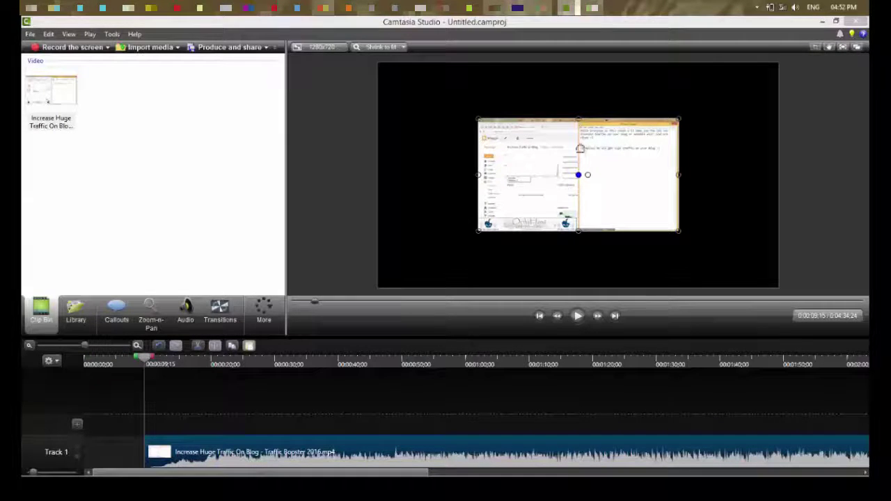
click(577, 315)
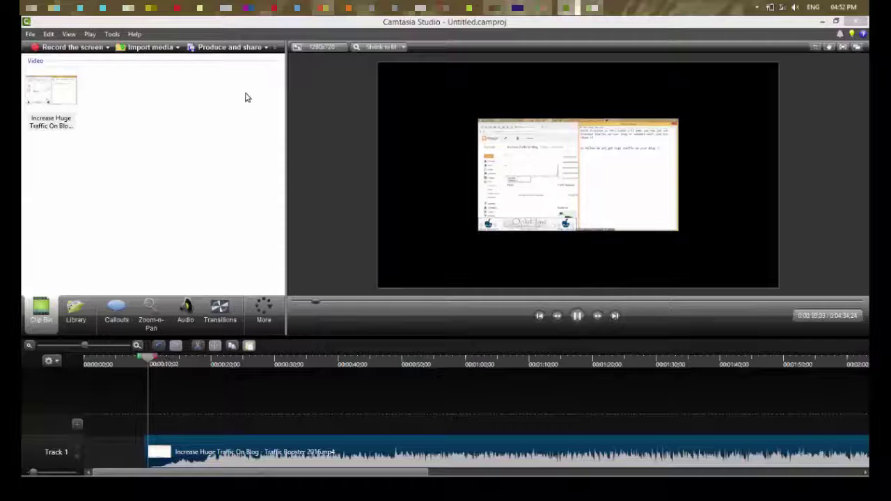
Step: Pause the preview at about 0:12 of the Traffic Booster clip
click(576, 319)
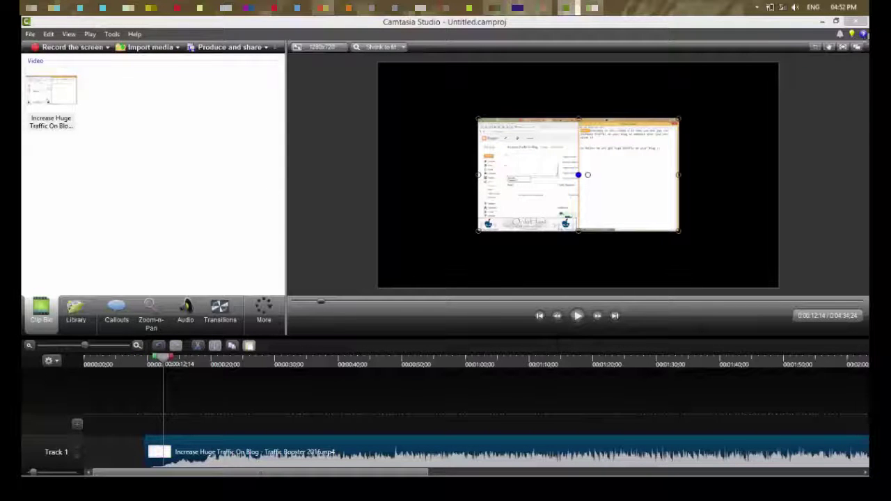